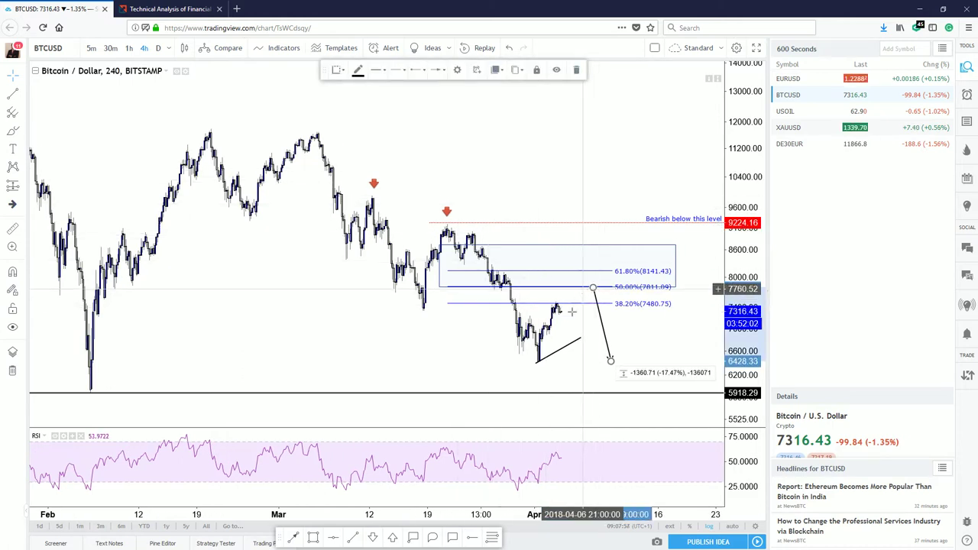
- Measure the projected BTCUSD price drop along the black arrow, starting from the 50.00% retracement level
click(12, 228)
click(587, 287)
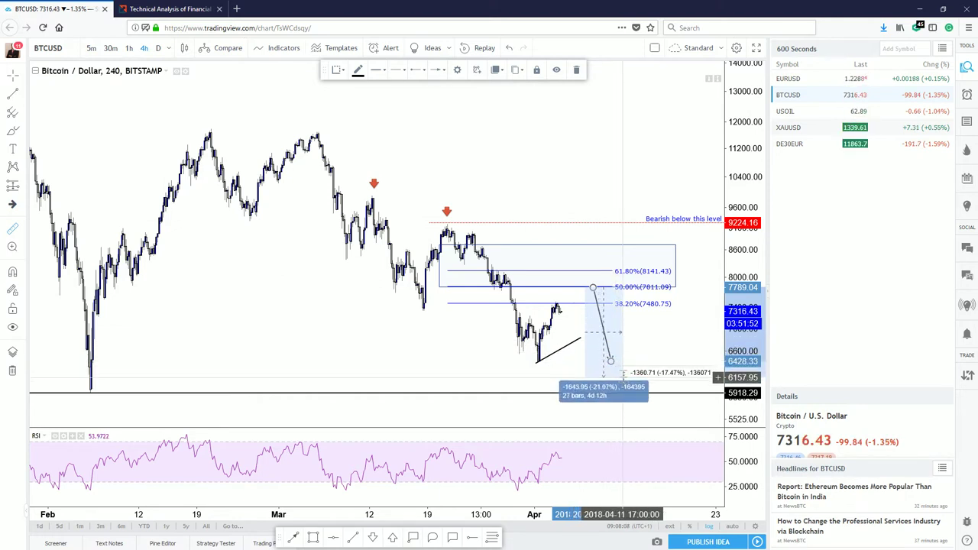
click(657, 342)
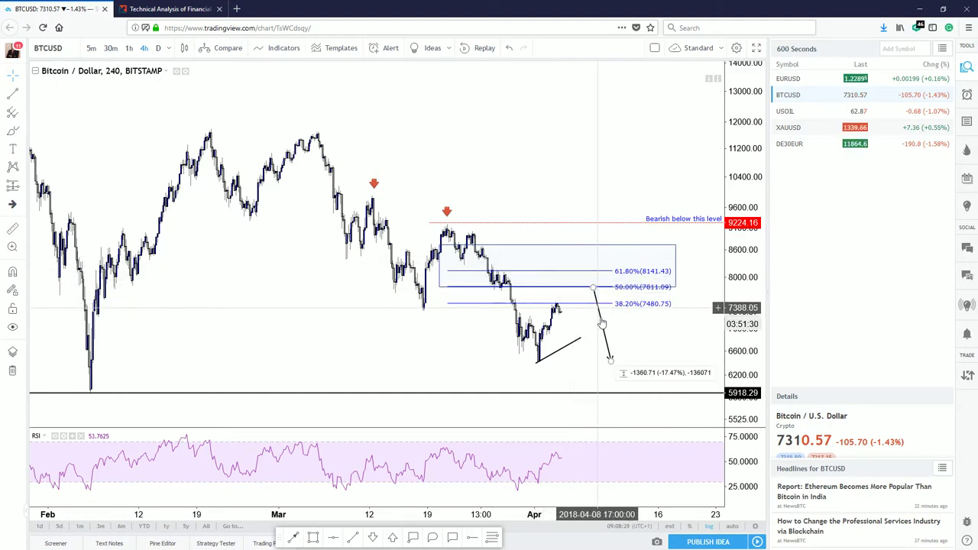
- Try a copy of the "Bearish below this level" line inside the blue zone at about 8270, and delete it
ctrl+drag(558, 222, 622, 264)
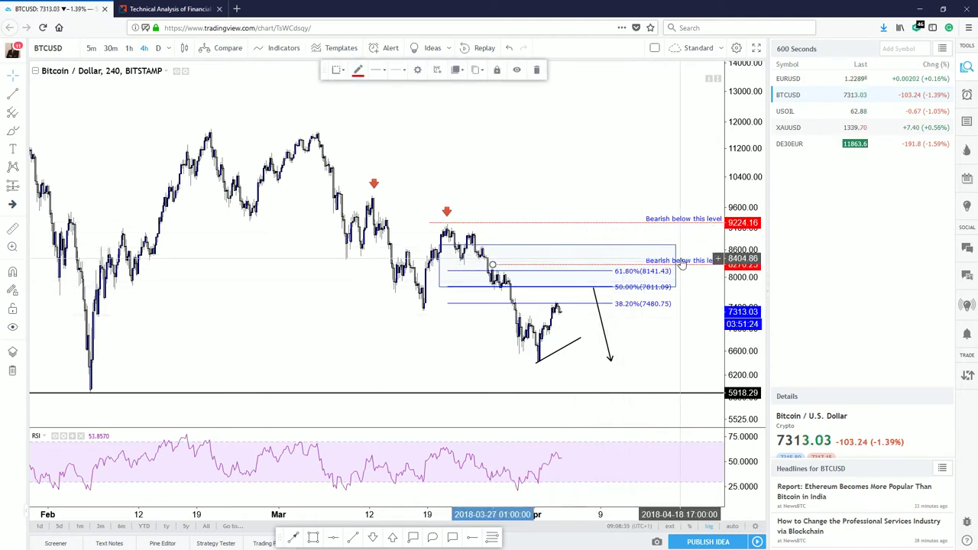
key(Delete)
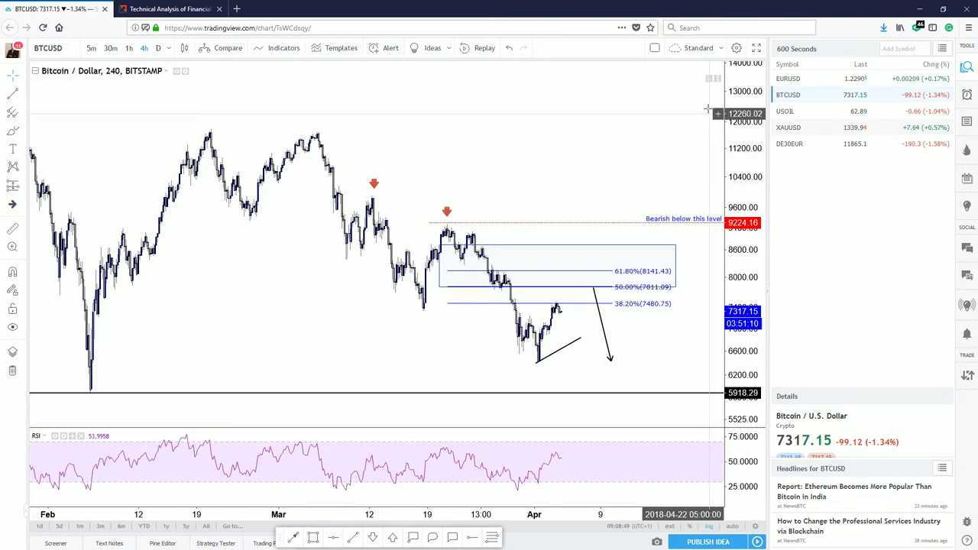
drag(528, 184, 477, 195)
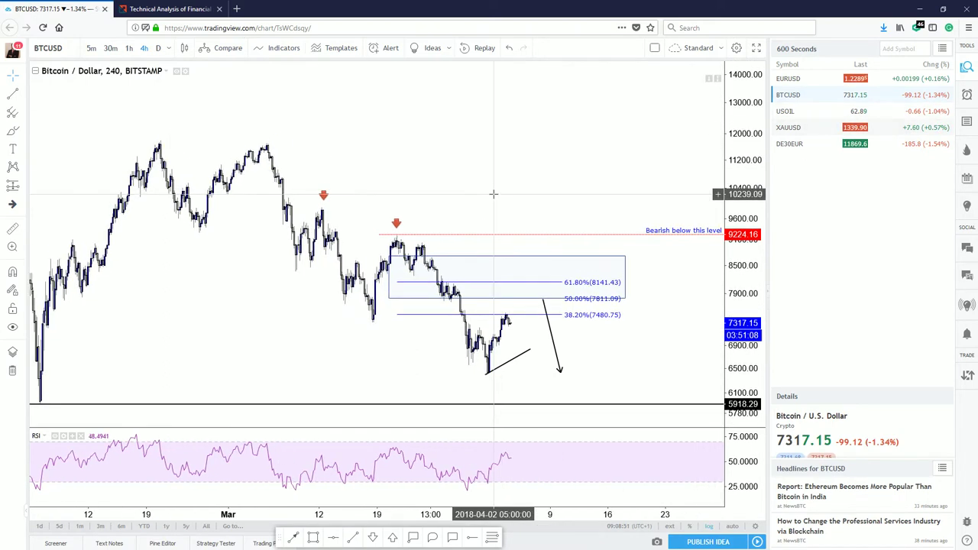
- Switch the chart to USOIL and examine the Fibonacci retracement zone, rising trendline, trend-defining level, RSI and price history back to late 2017
click(811, 119)
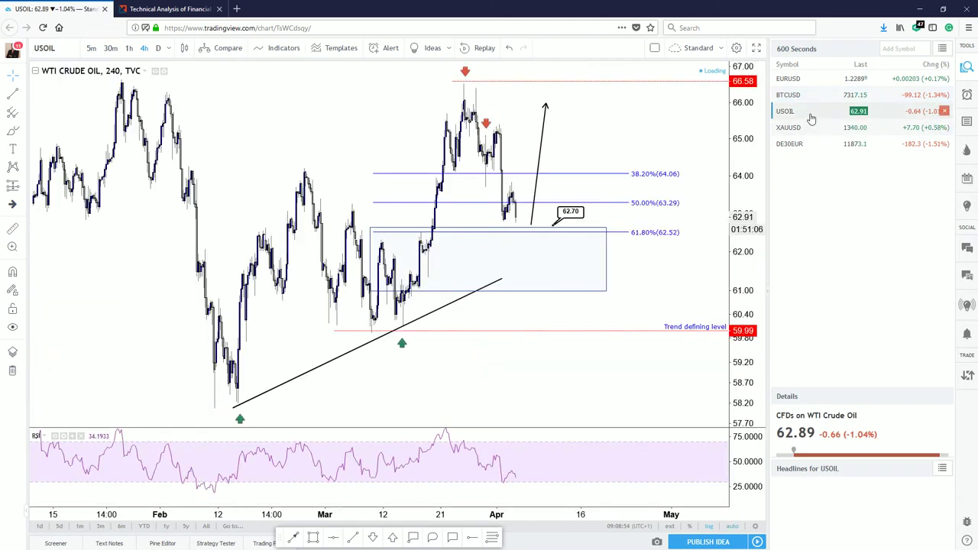
drag(679, 245, 682, 282)
click(681, 314)
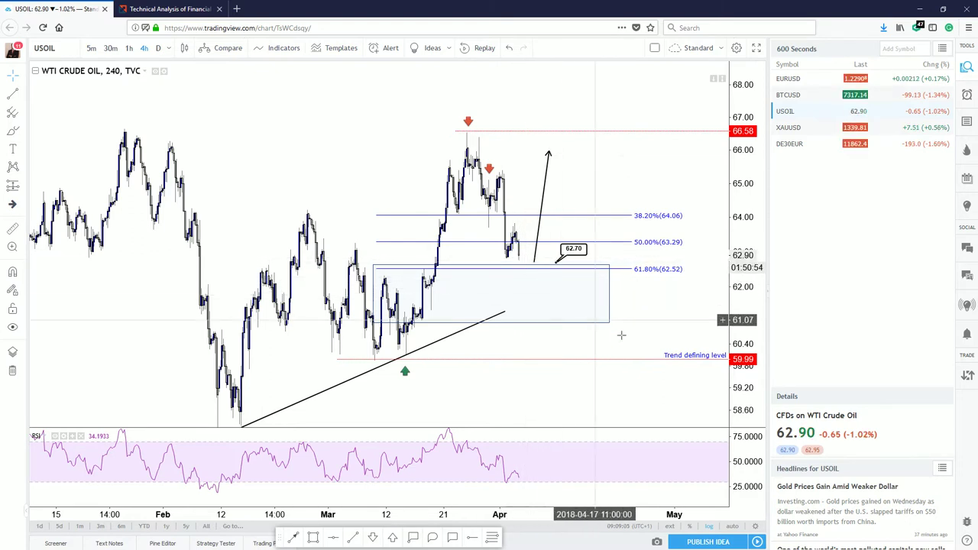
scroll(662, 306, down, 3)
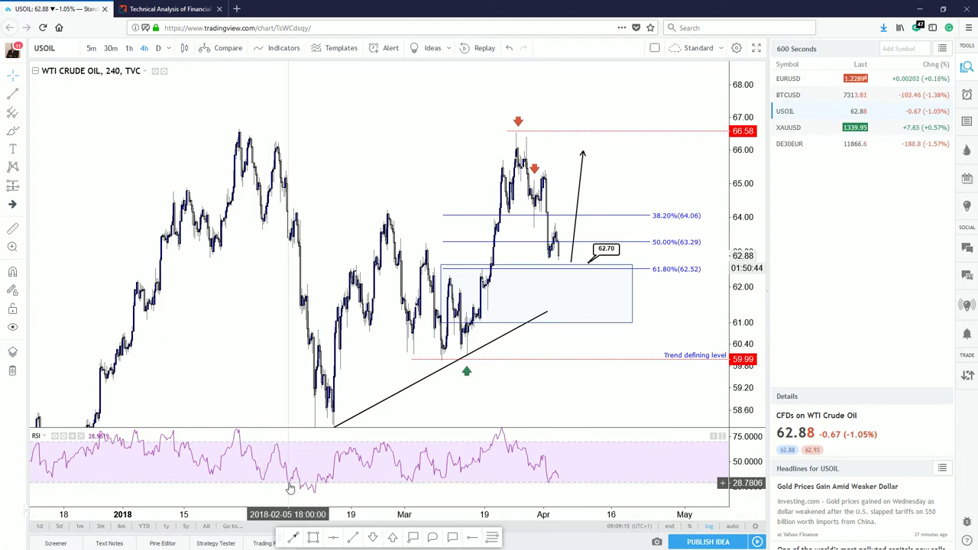
drag(750, 331, 748, 350)
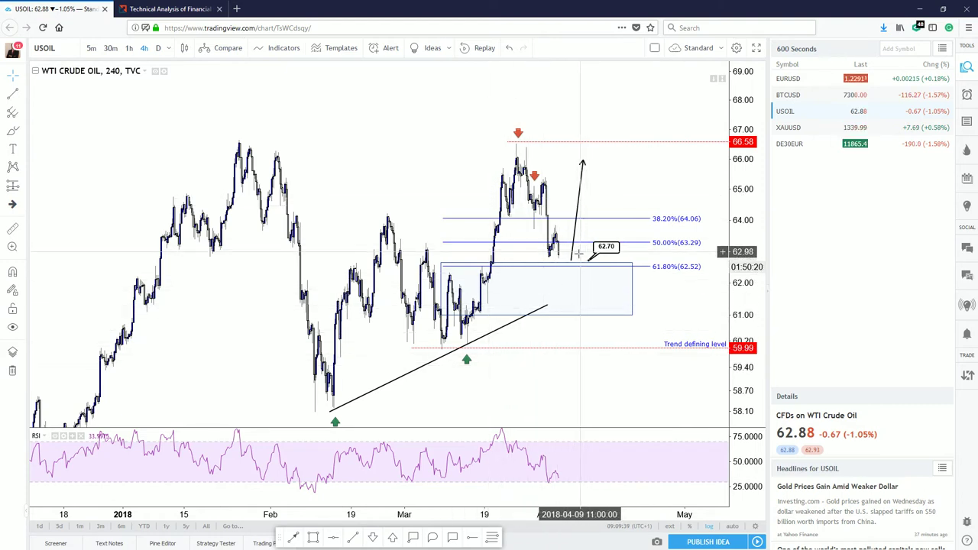
drag(518, 373, 474, 353)
drag(746, 288, 746, 300)
drag(532, 375, 528, 389)
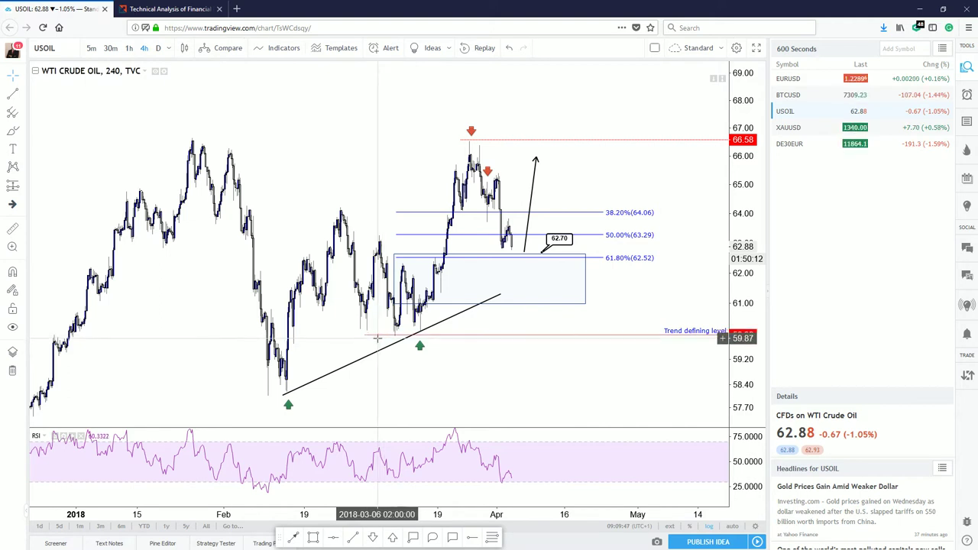
drag(367, 336, 388, 358)
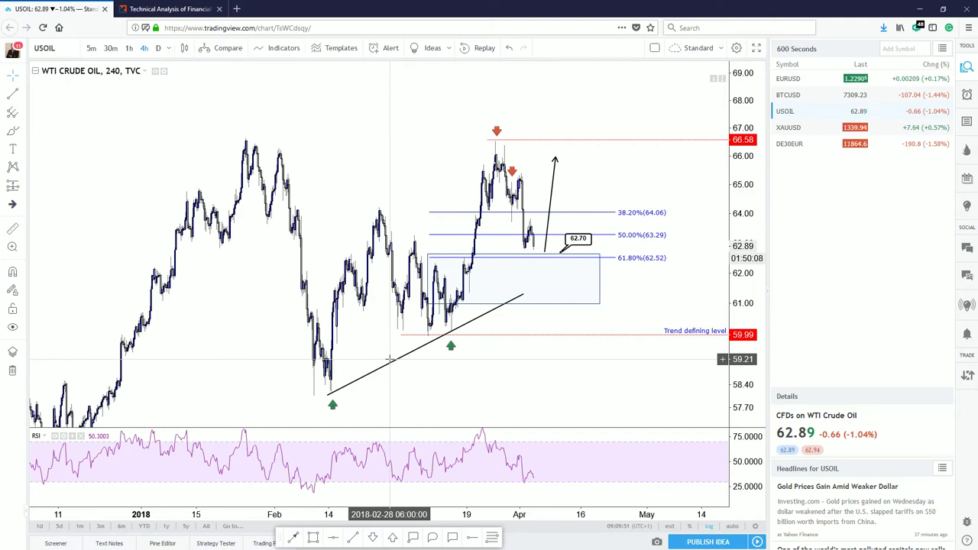
scroll(390, 358, down, 5)
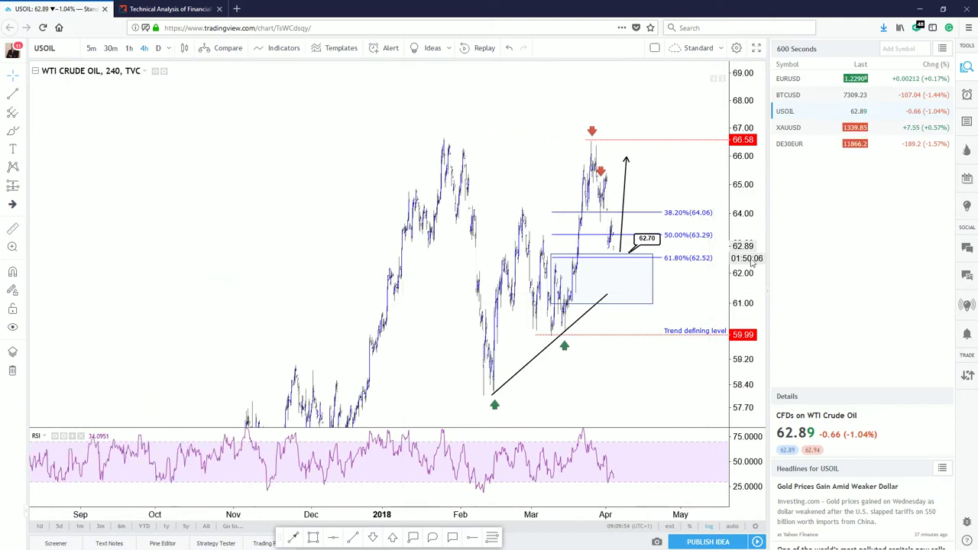
drag(630, 335, 563, 297)
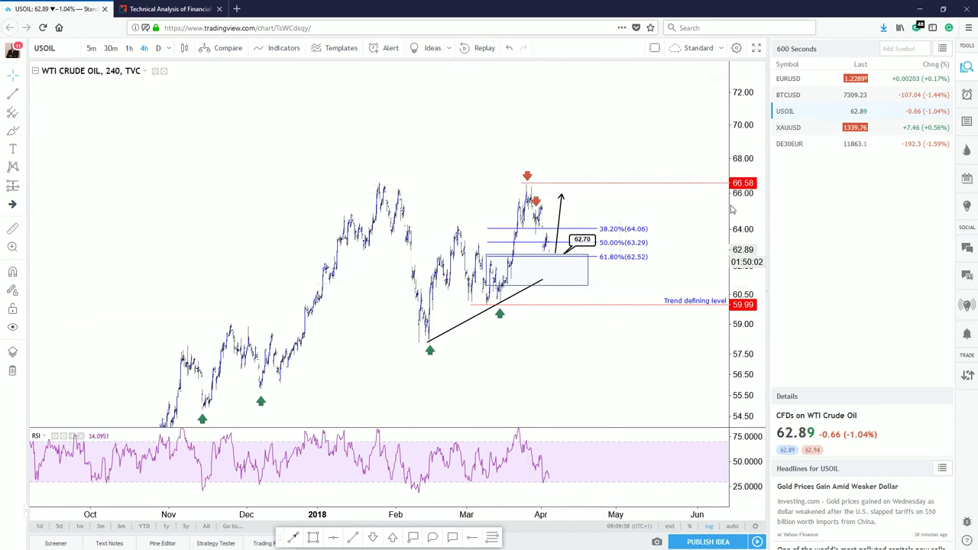
scroll(527, 290, up, 2)
- Switch the chart to XAUUSD and examine the 1302.72 to 1361.84 range, the blue support zone and the projected arrows
click(790, 127)
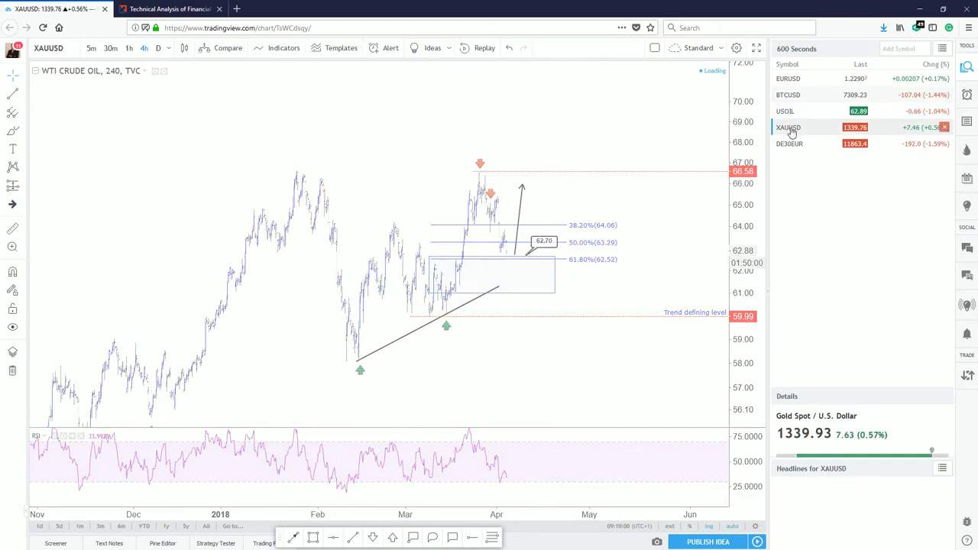
drag(537, 153, 696, 227)
scroll(691, 214, up, 1)
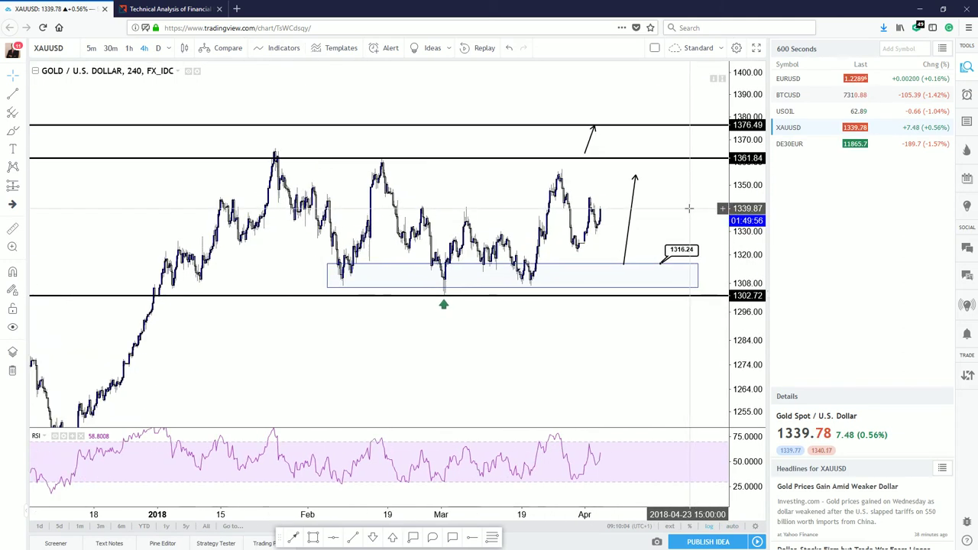
drag(603, 253, 563, 261)
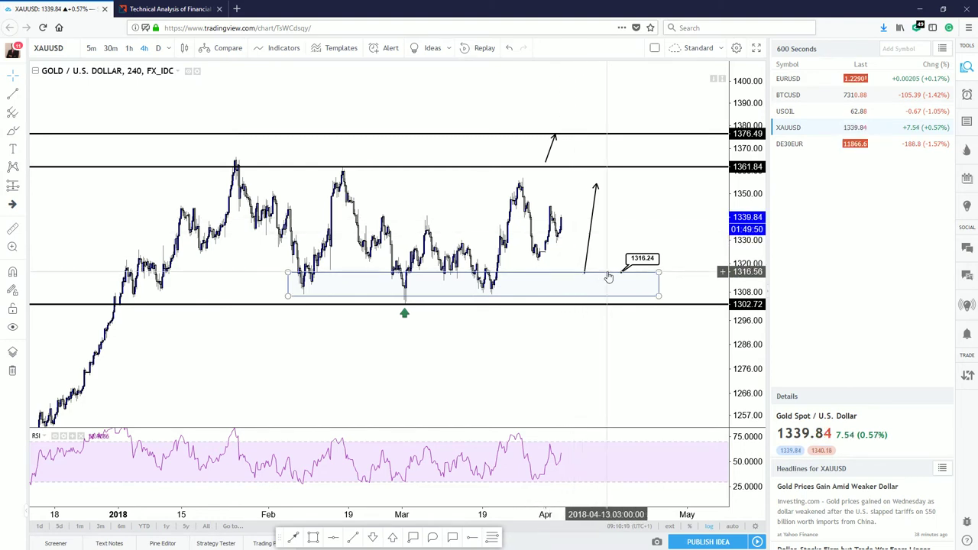
drag(740, 324, 735, 295)
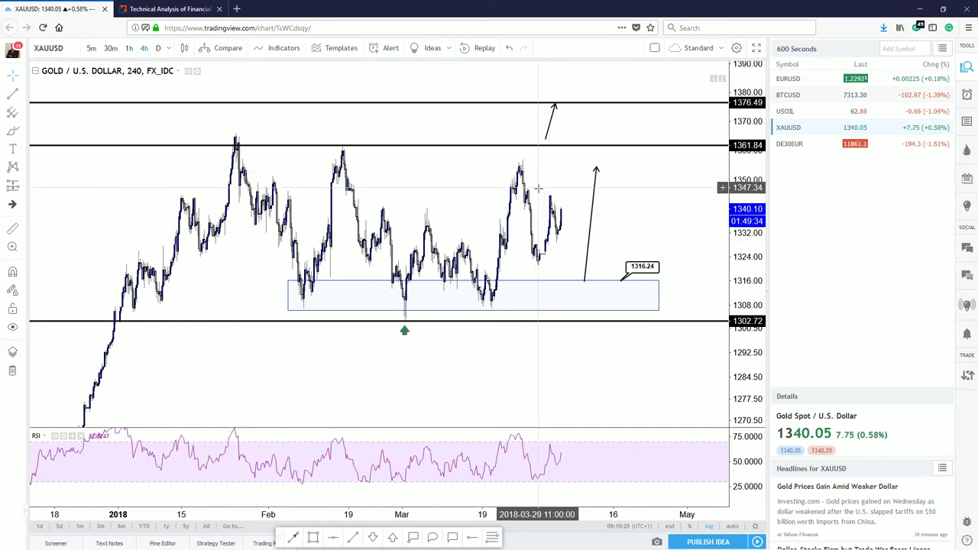
- Switch the chart to DE30EUR and measure the price move from the blue zone's lower edge up past the trend-defining level
click(794, 144)
scroll(665, 330, up, 5)
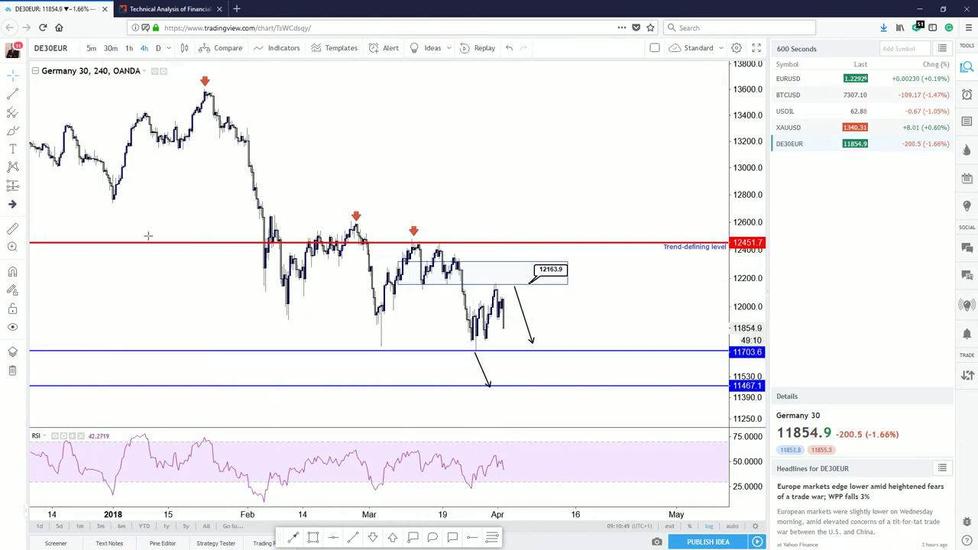
click(497, 285)
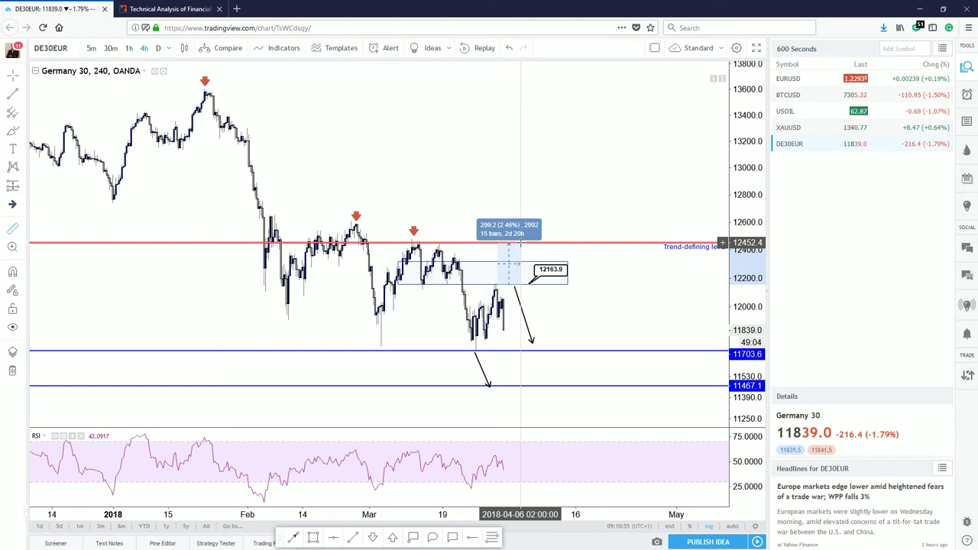
click(566, 215)
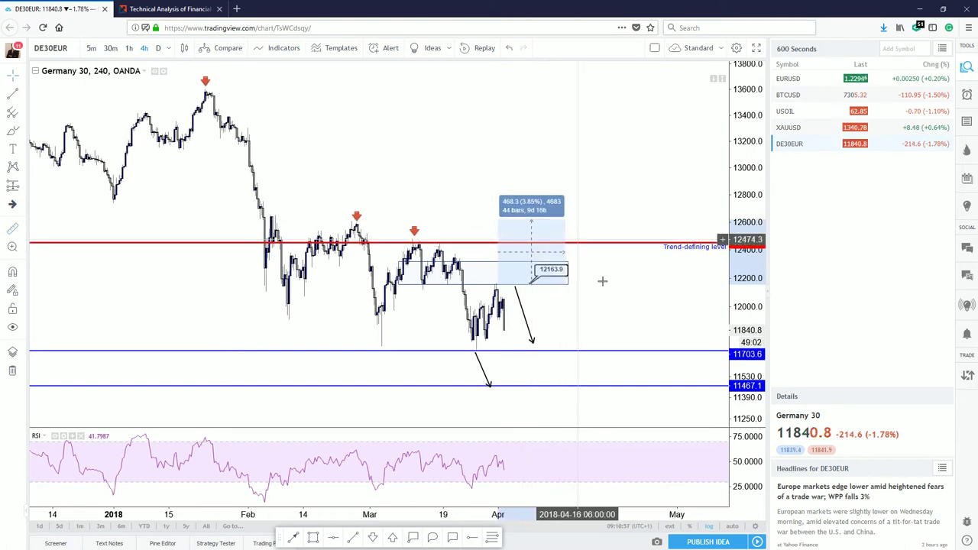
click(602, 282)
- Examine the DE30EUR downside arrows and the 11703.6 and 11467.1 support levels against the price history back to early 2017
click(477, 417)
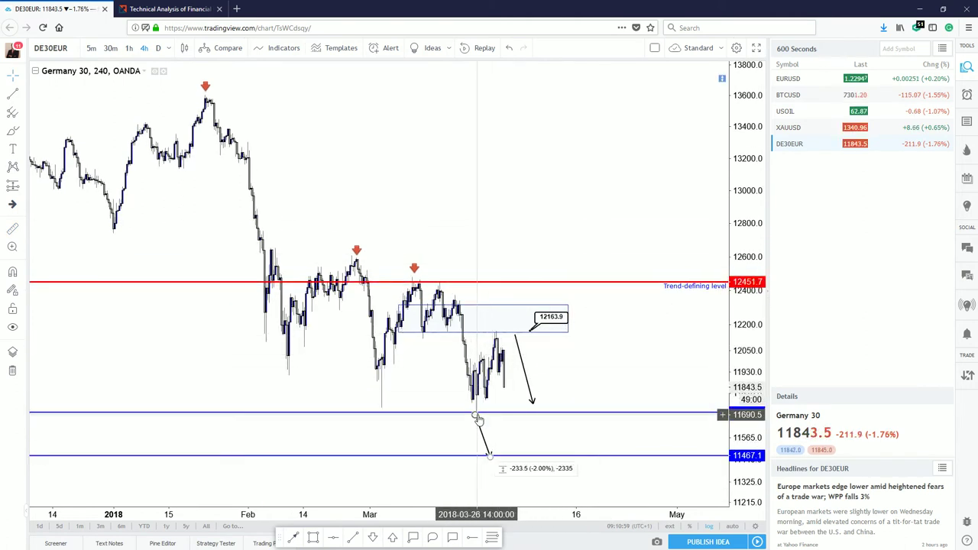
click(480, 414)
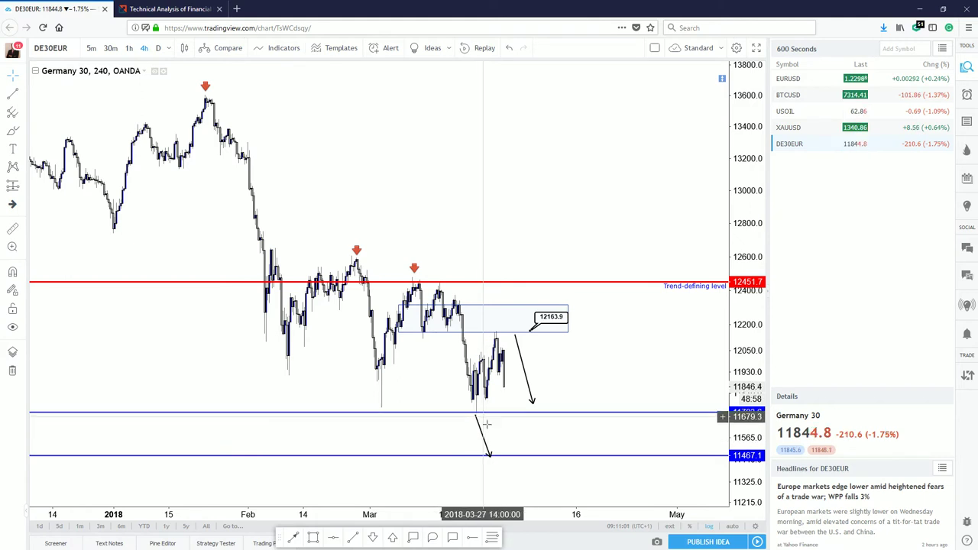
click(477, 418)
click(481, 425)
scroll(493, 444, down, 5)
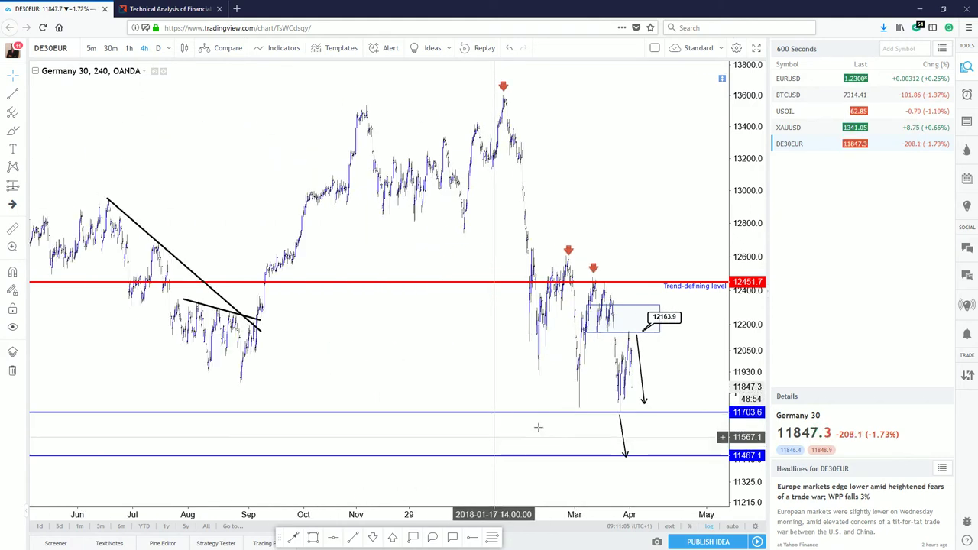
scroll(668, 375, up, 5)
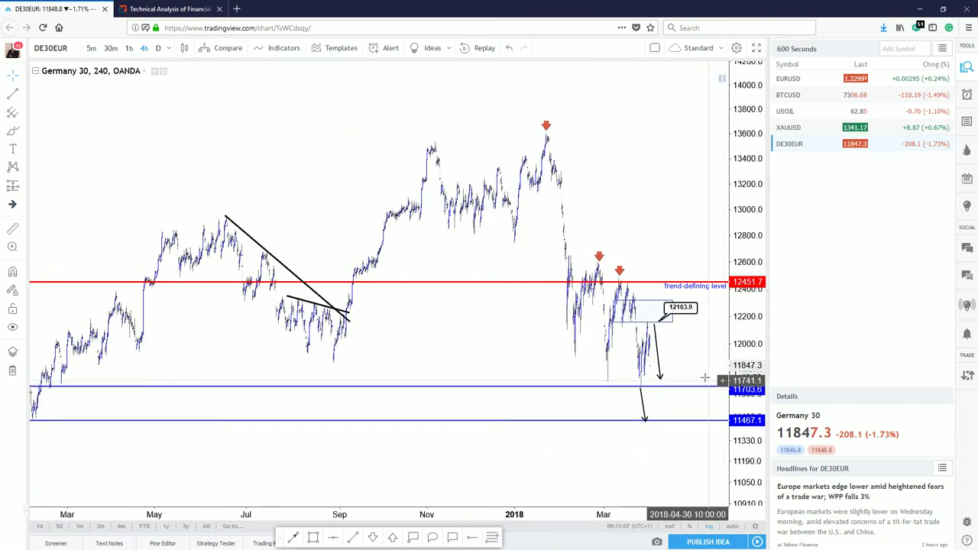
scroll(695, 368, up, 2)
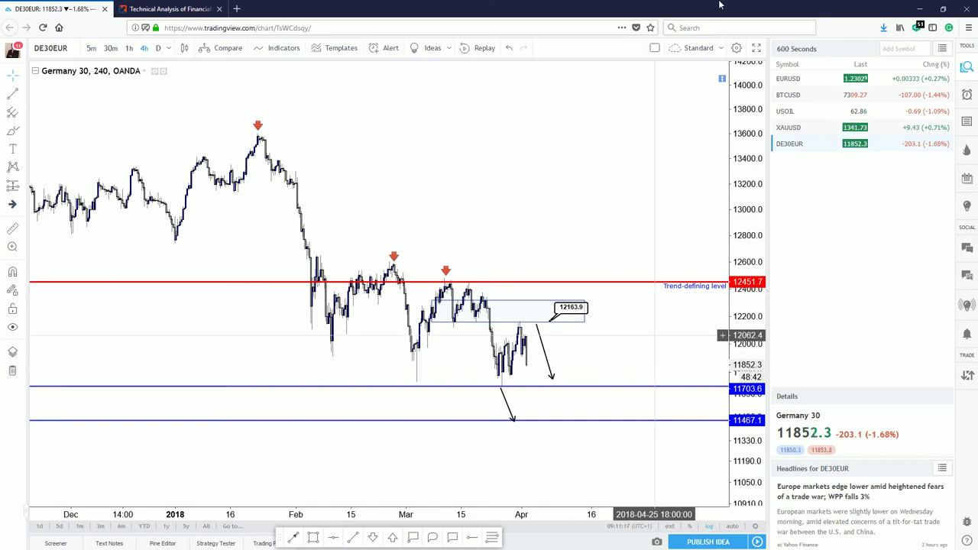
- Switch to the Trade Captain website, open its home page and go to the newsletter subscription area at the page's end
click(167, 9)
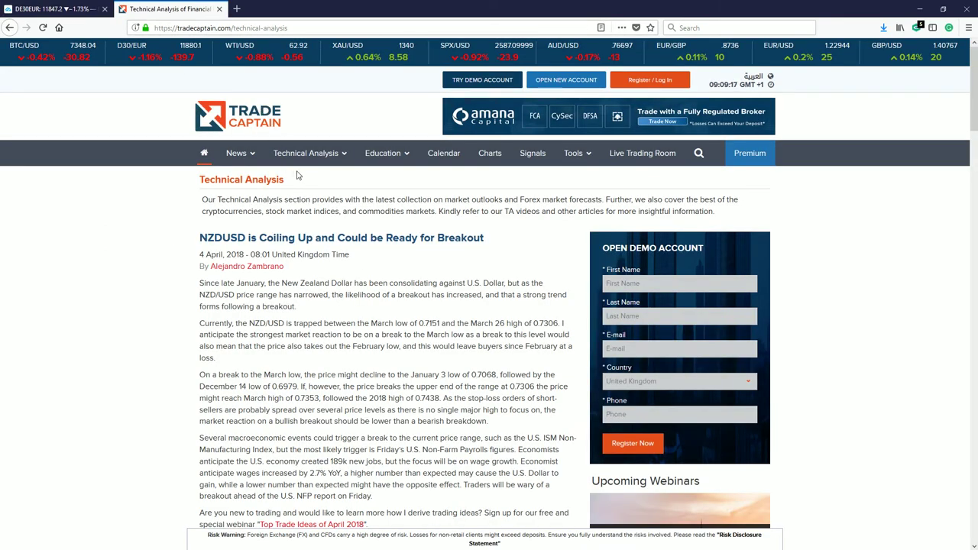
click(234, 126)
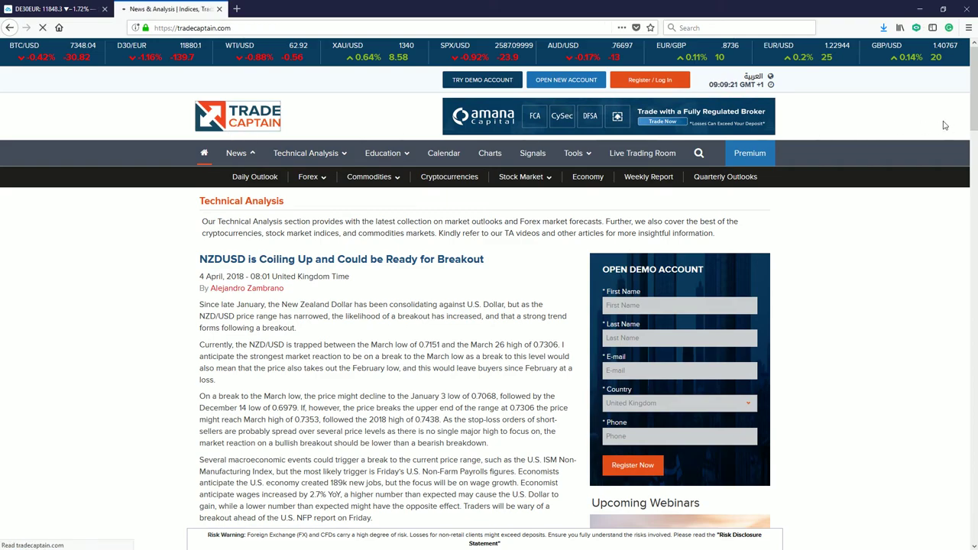
drag(973, 128, 974, 507)
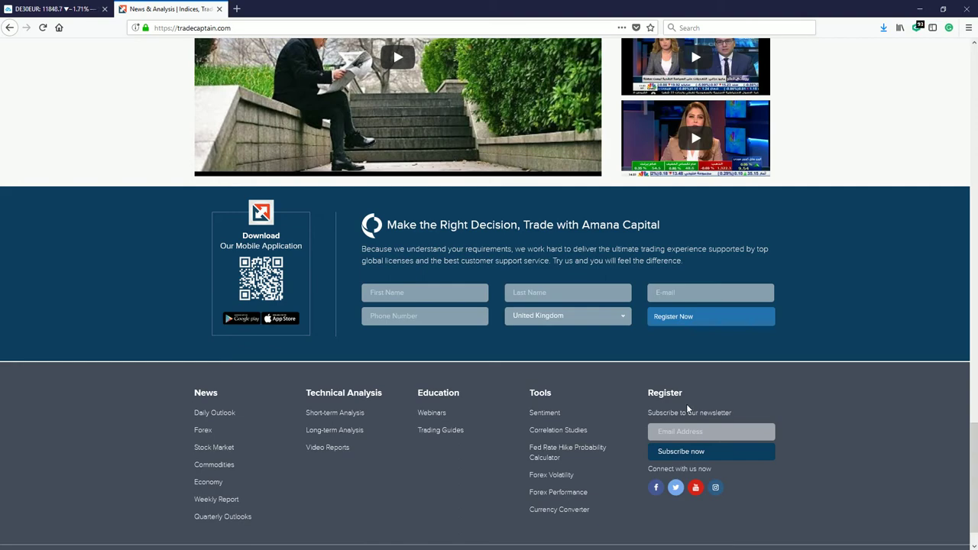
- Look over the home page's videos, top stories and market moving events, and open the Live Trading Room page
scroll(688, 409, up, 3)
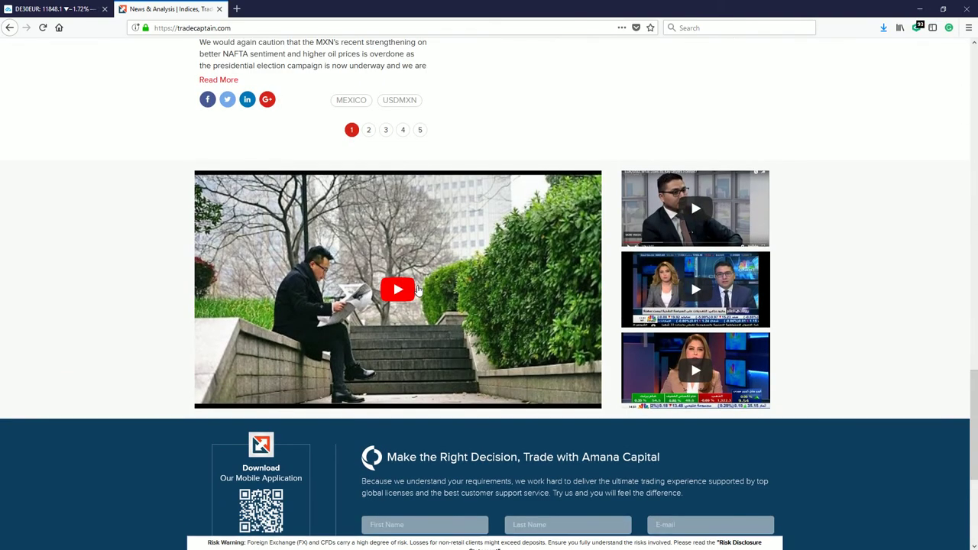
scroll(419, 291, up, 6)
scroll(420, 290, up, 15)
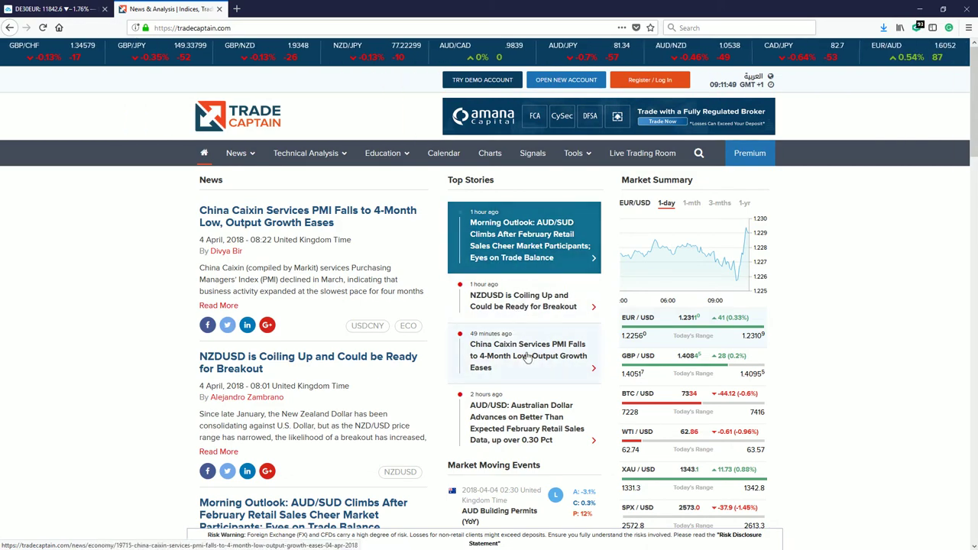
scroll(525, 369, down, 2)
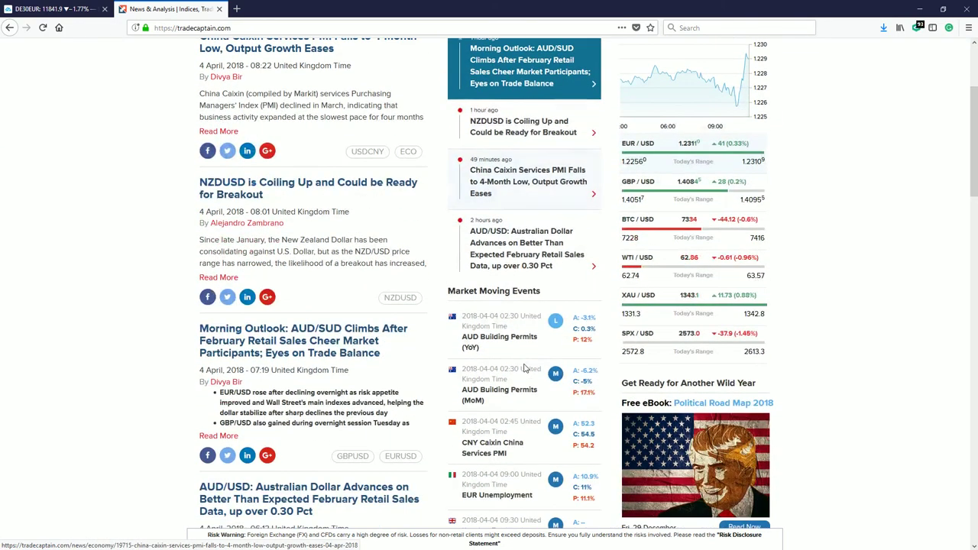
scroll(524, 369, up, 2)
click(635, 159)
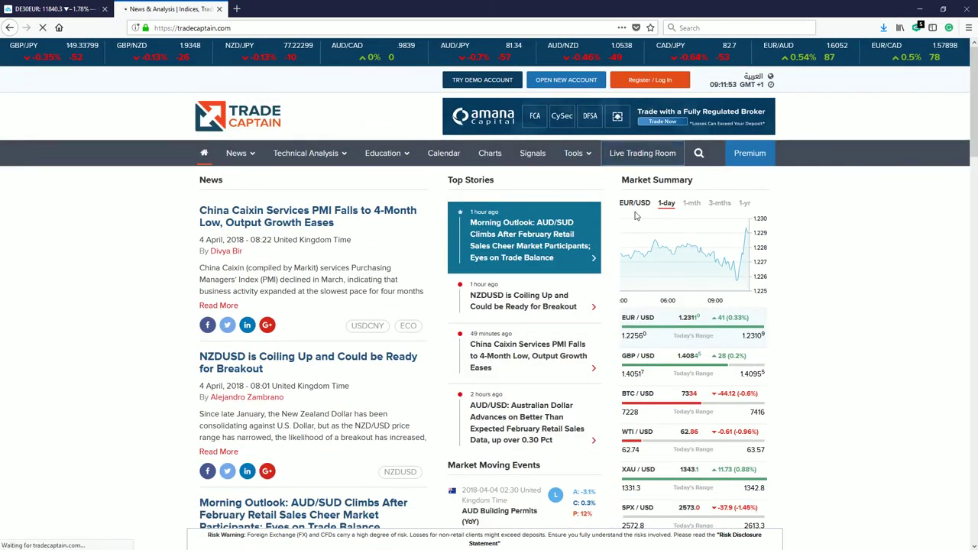